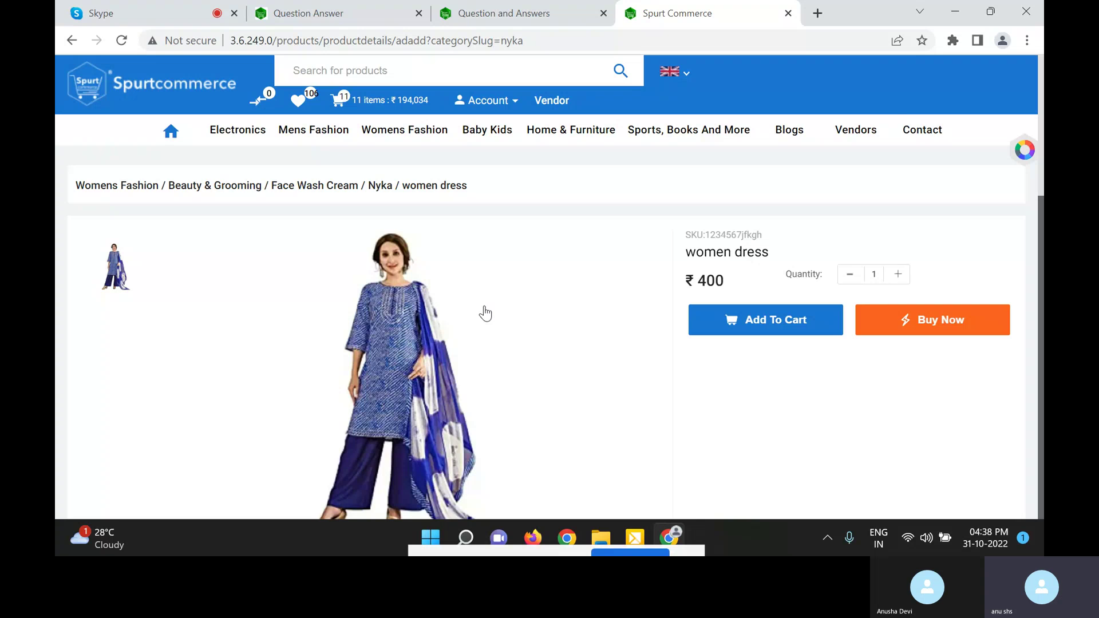
# Switch to the admin Question and Answers tab listing products and their question counts.
pyautogui.click(494, 13)
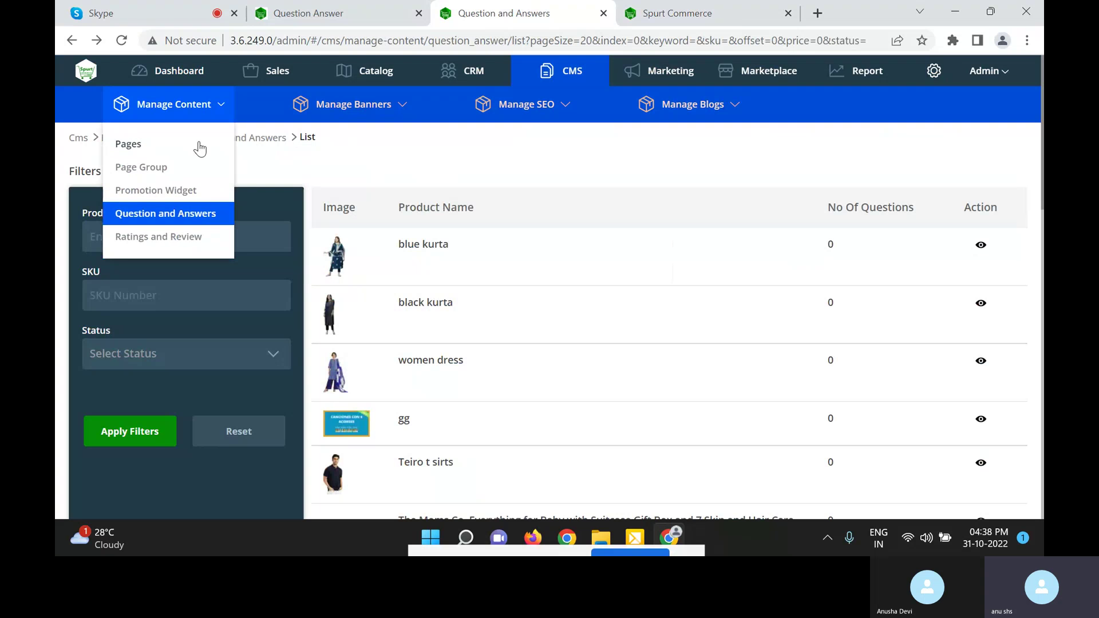
# Post the question 'can we dry wash' with answer 'yes' for the women dress.
pyautogui.click(195, 214)
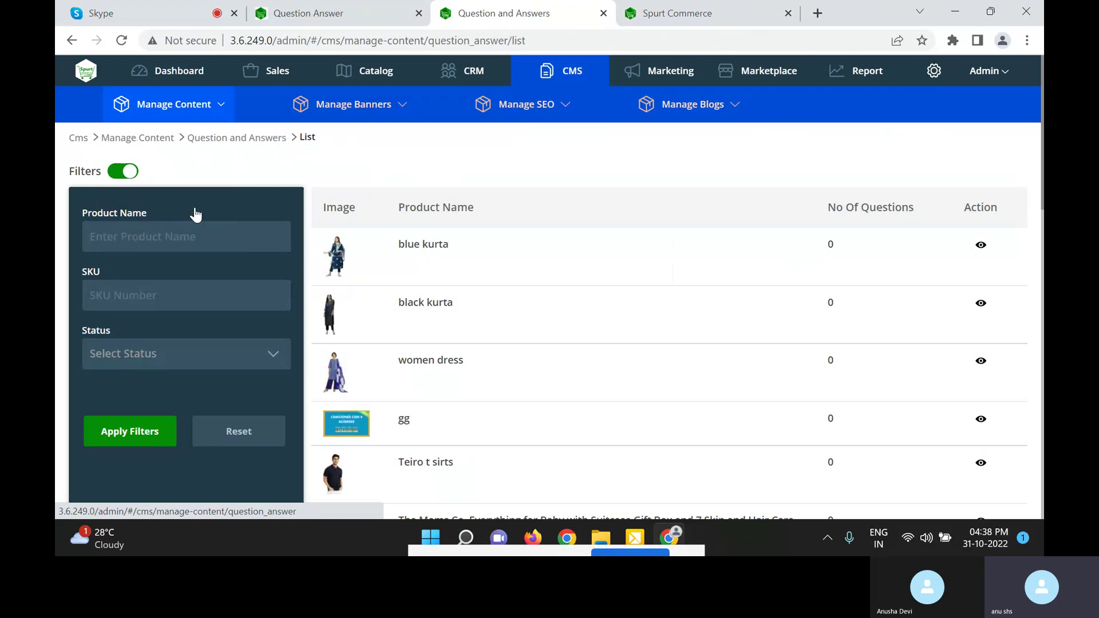
pyautogui.click(514, 381)
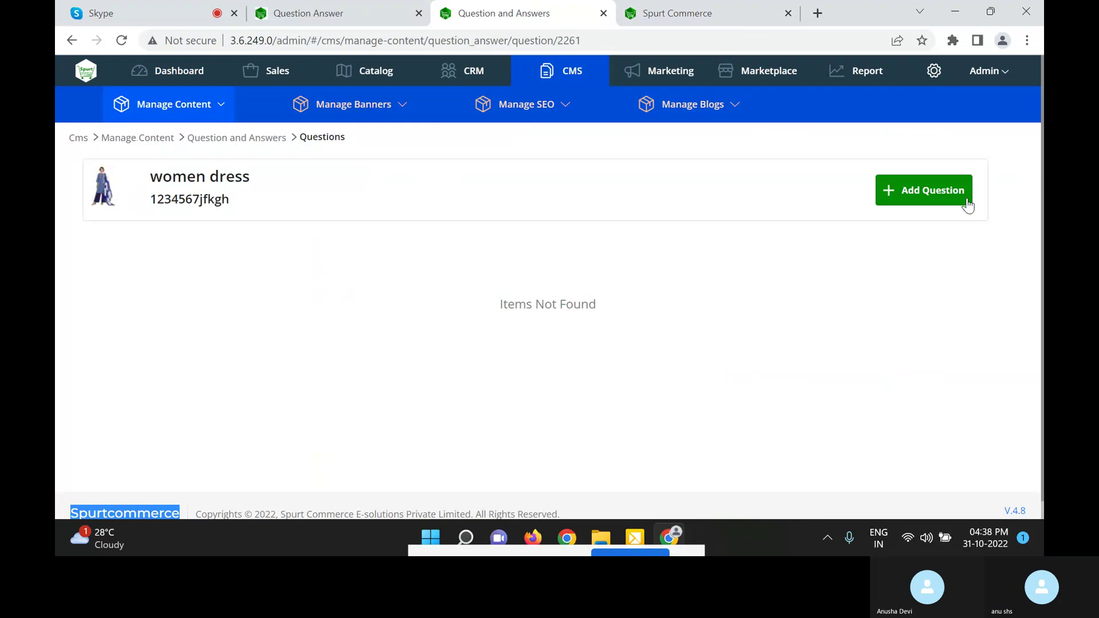
pyautogui.click(922, 190)
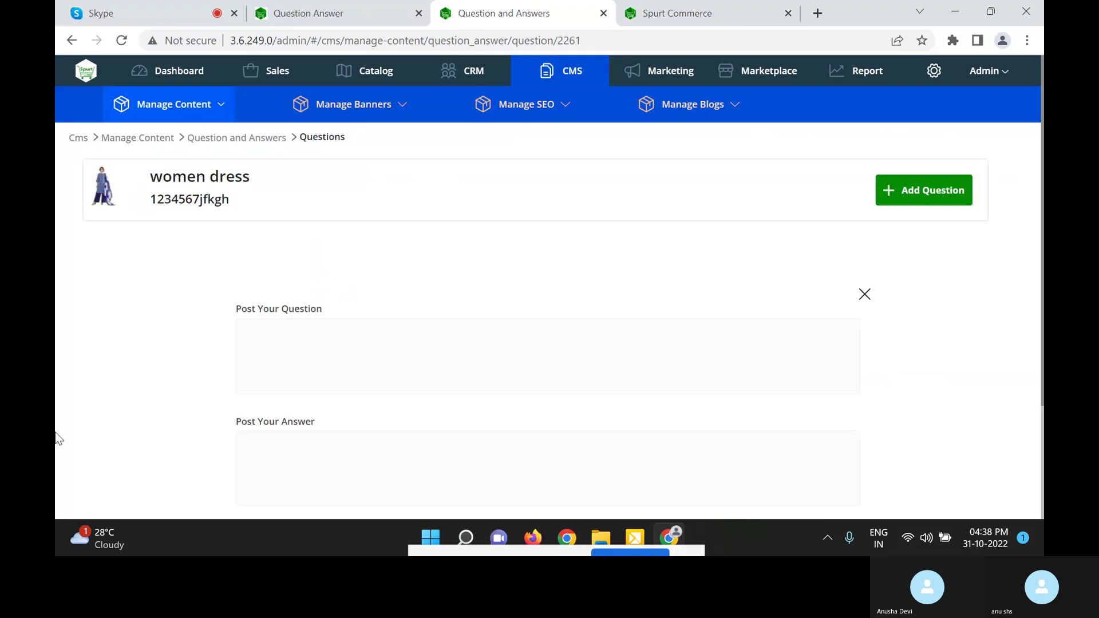
pyautogui.write('we ')
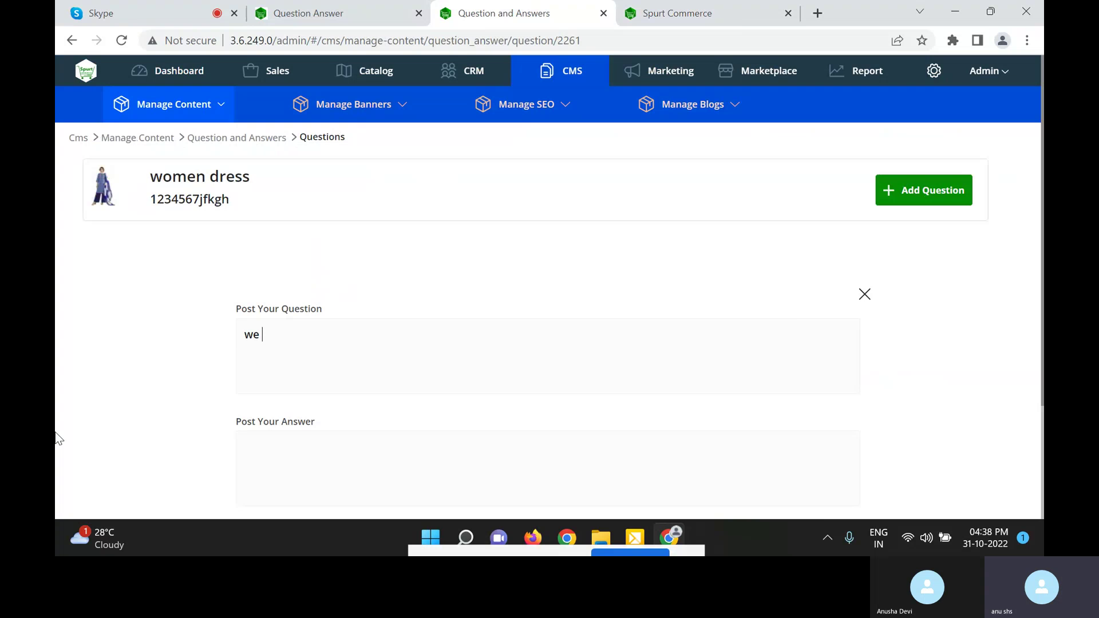
pyautogui.write('c')
pyautogui.press('BackSpace')
pyautogui.press('BackSpace')
pyautogui.press('BackSpace')
pyautogui.press('BackSpace')
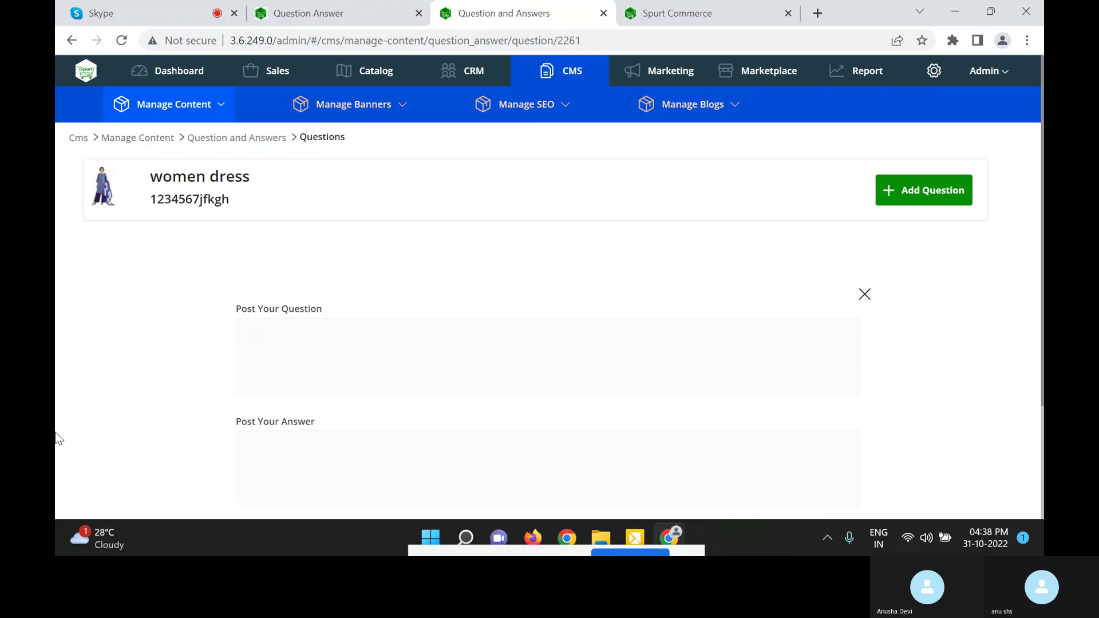
pyautogui.write('can we ')
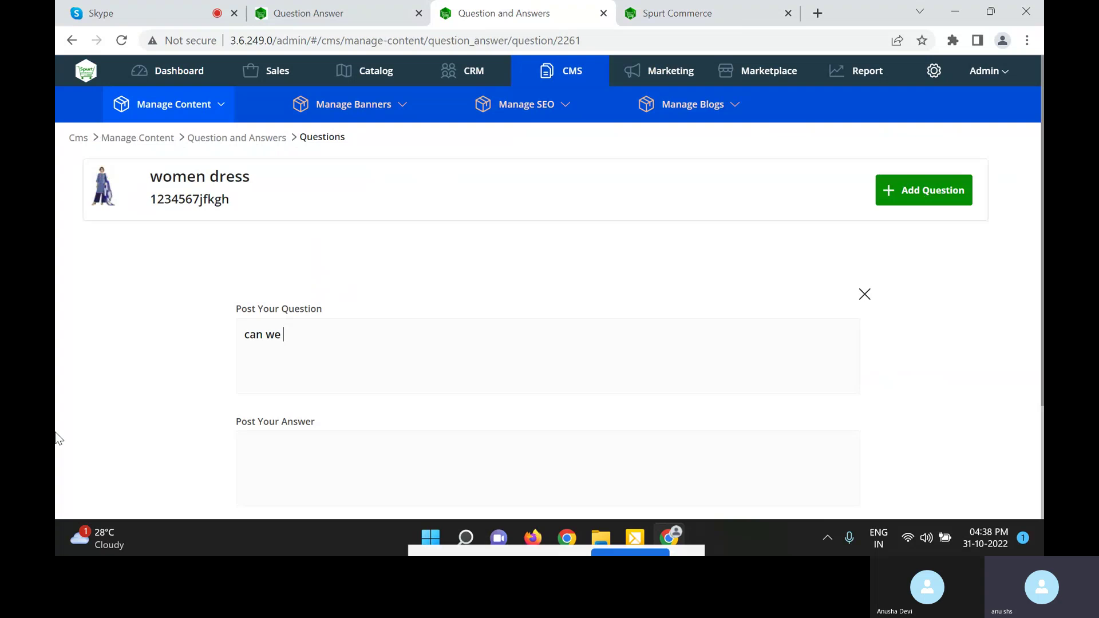
pyautogui.write('dry wa')
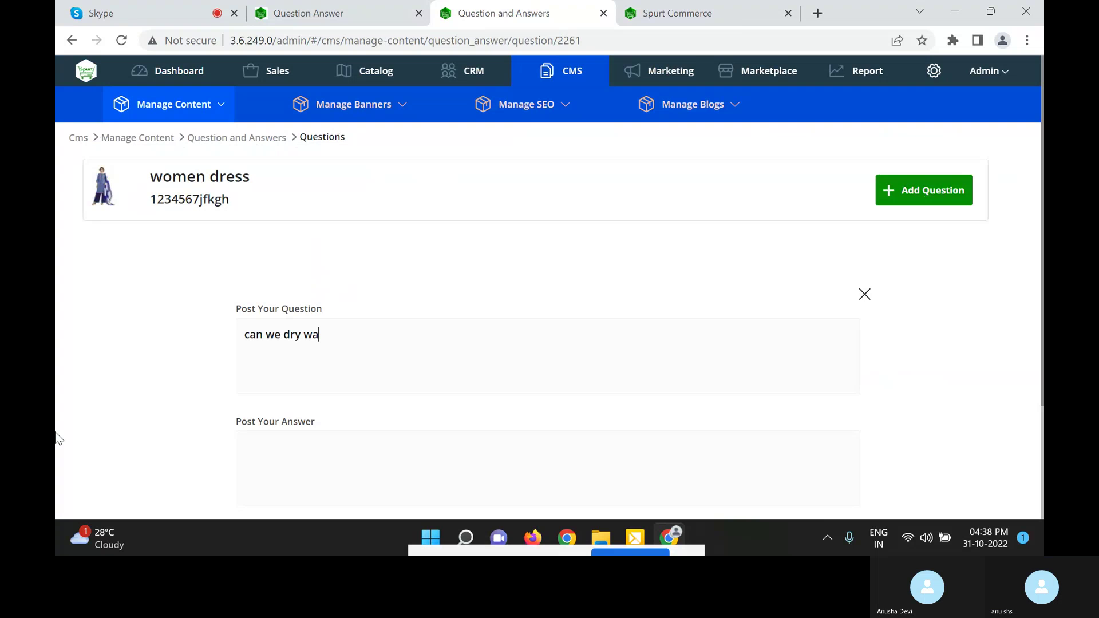
pyautogui.write('sh')
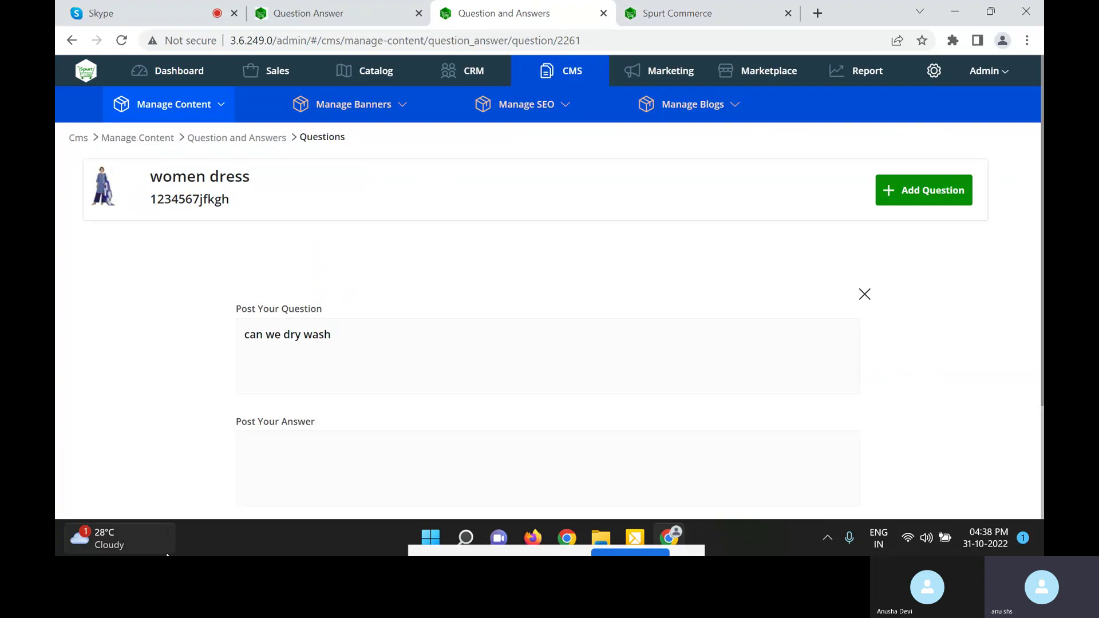
pyautogui.click(252, 452)
pyautogui.write('ye')
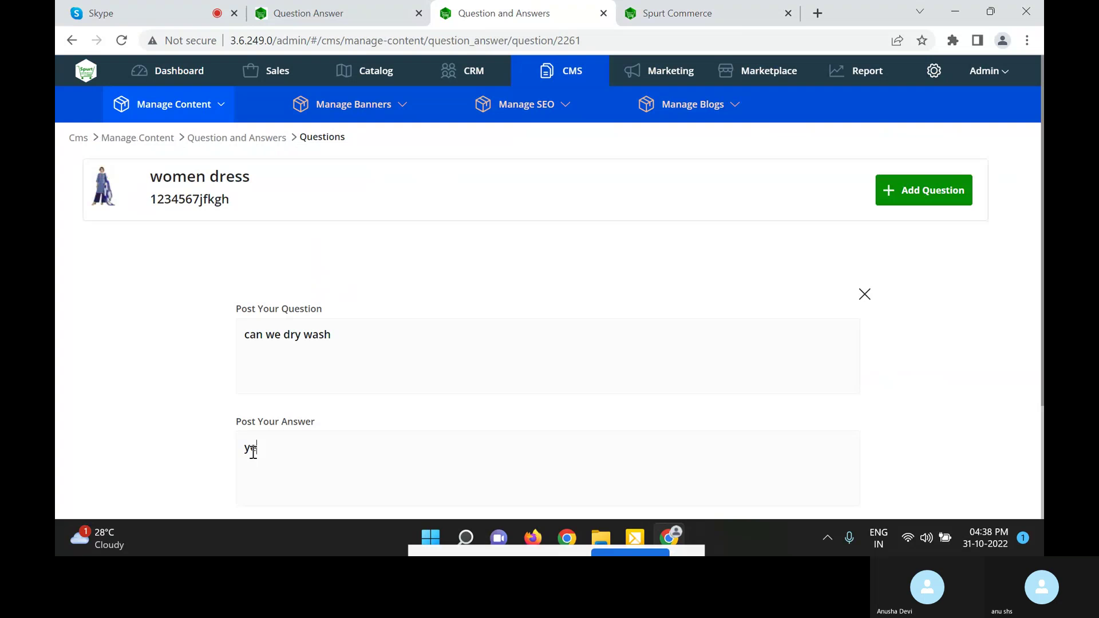
pyautogui.write('a')
pyautogui.press('BackSpace')
pyautogui.write('s')
pyautogui.scroll(-3, 429, 404)
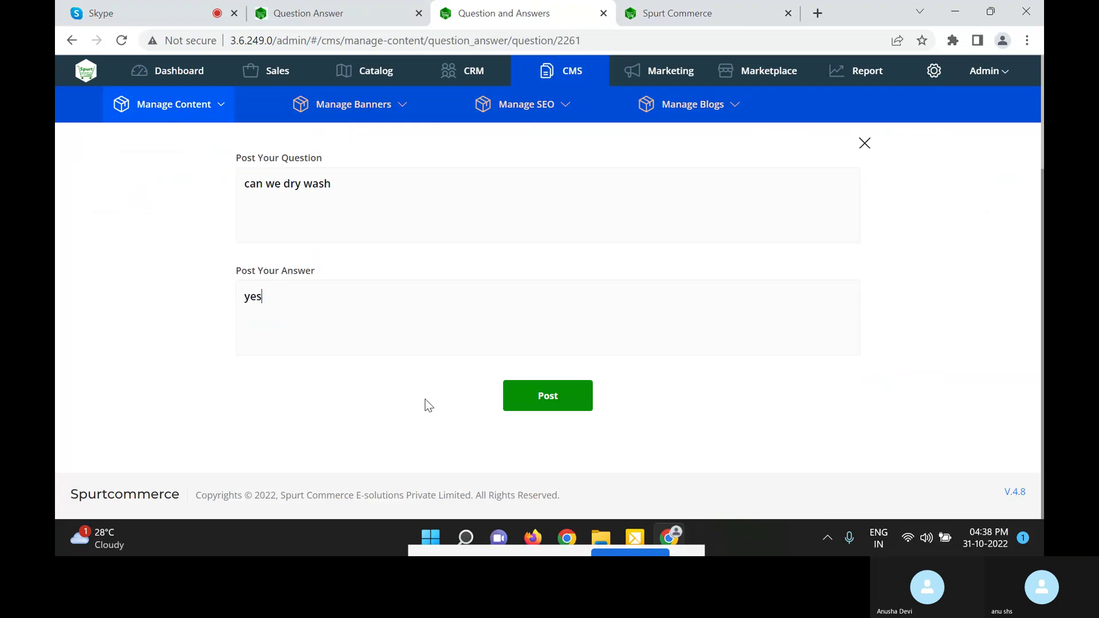
pyautogui.click(528, 404)
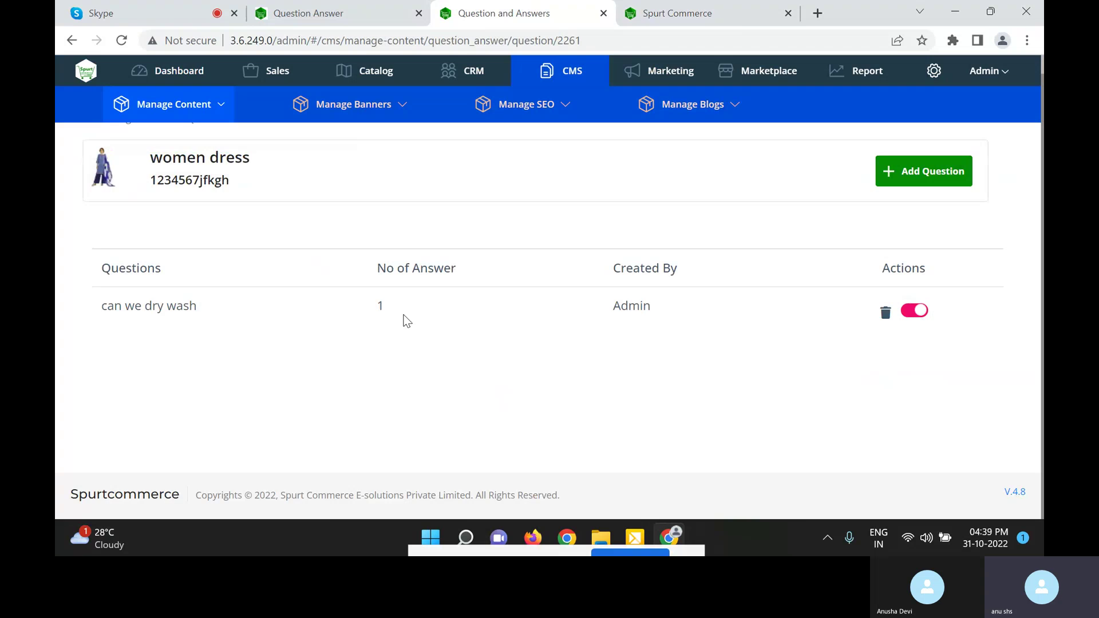
# Reload the women dress storefront page and submit the question 'can we machine wash'.
pyautogui.click(713, 13)
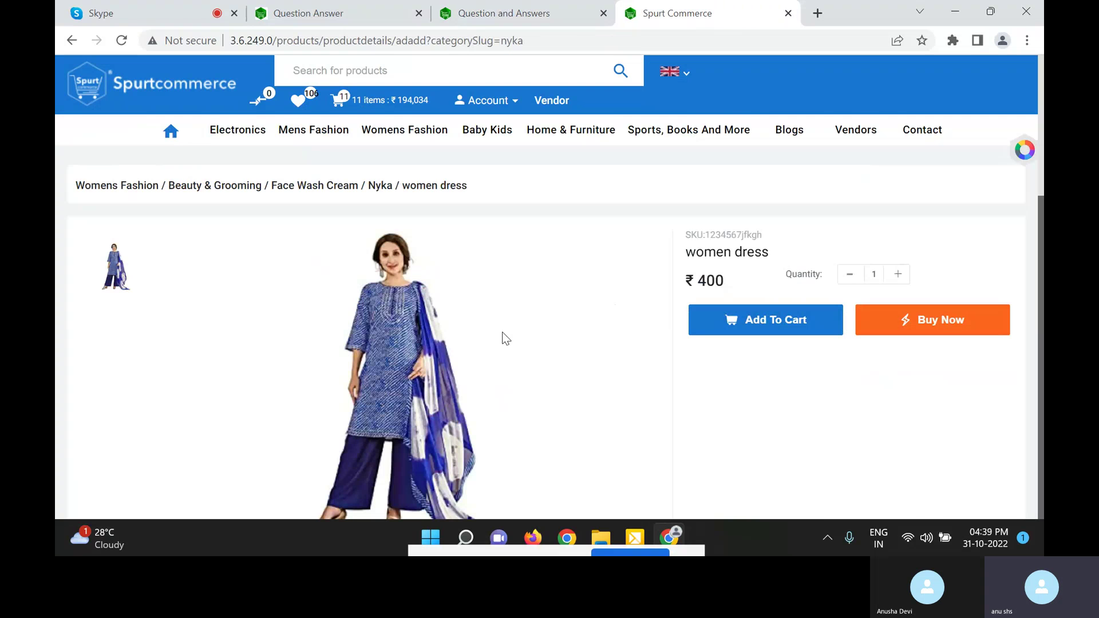
pyautogui.scroll(-5, 506, 337)
pyautogui.scroll(5, 505, 337)
pyautogui.click(121, 41)
pyautogui.scroll(-5, 247, 271)
pyautogui.scroll(-2, 246, 271)
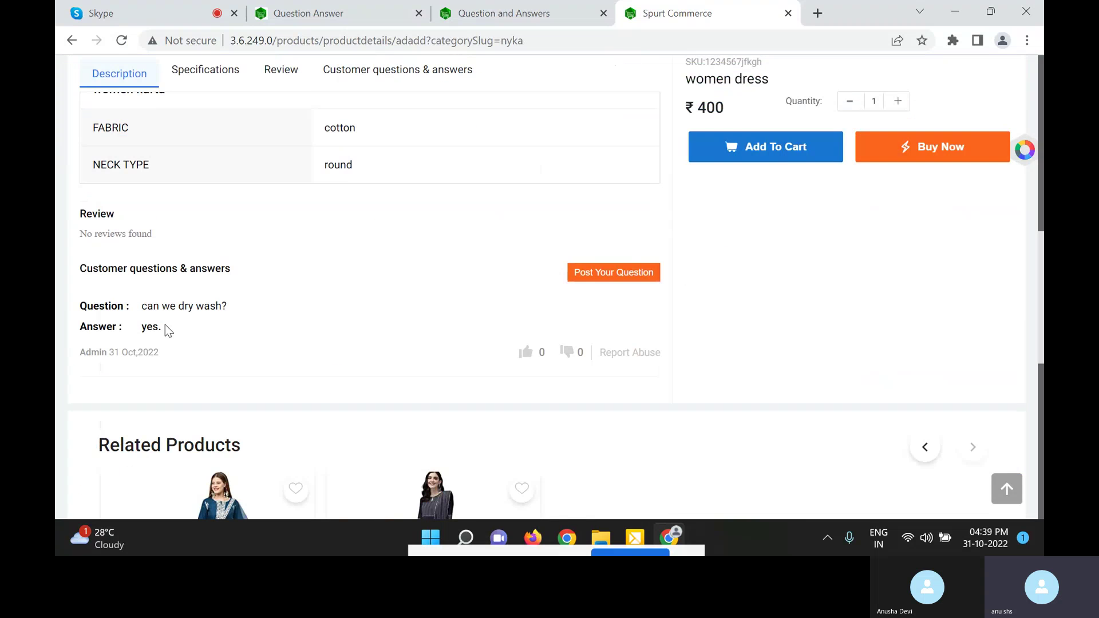
pyautogui.click(590, 279)
pyautogui.click(304, 274)
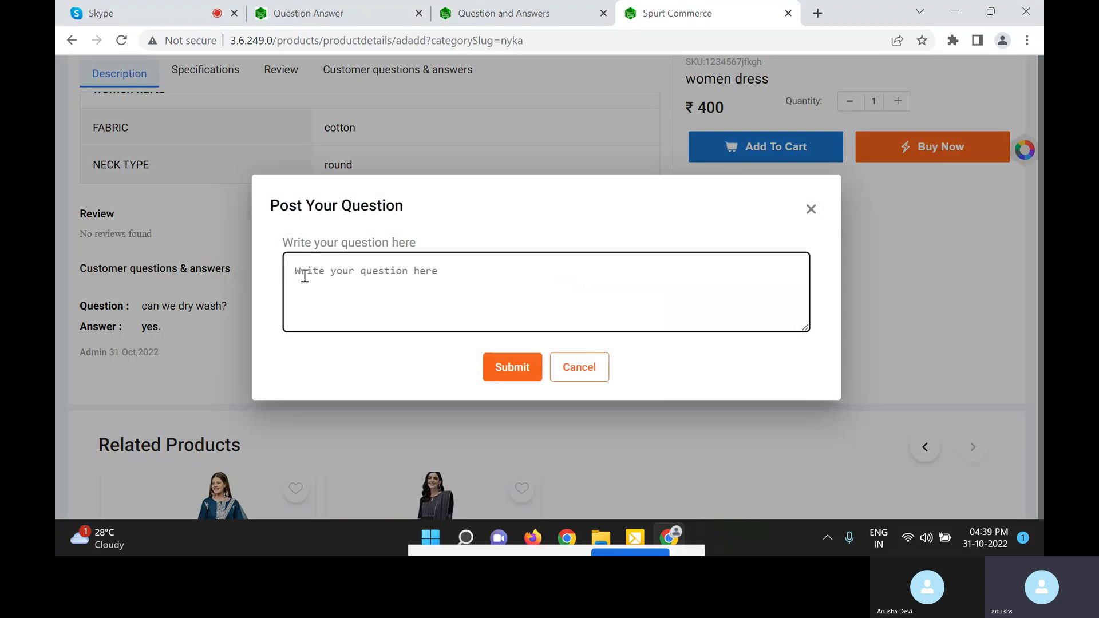
pyautogui.write('can ')
pyautogui.write('we')
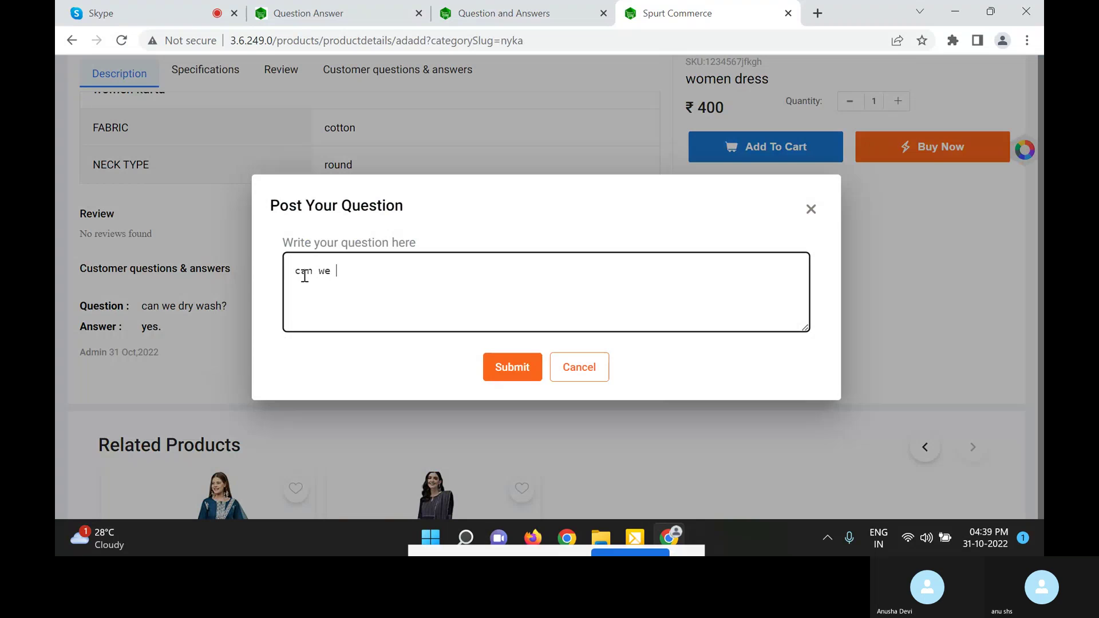
pyautogui.write(' machi')
pyautogui.write('ne wash')
pyautogui.click(513, 369)
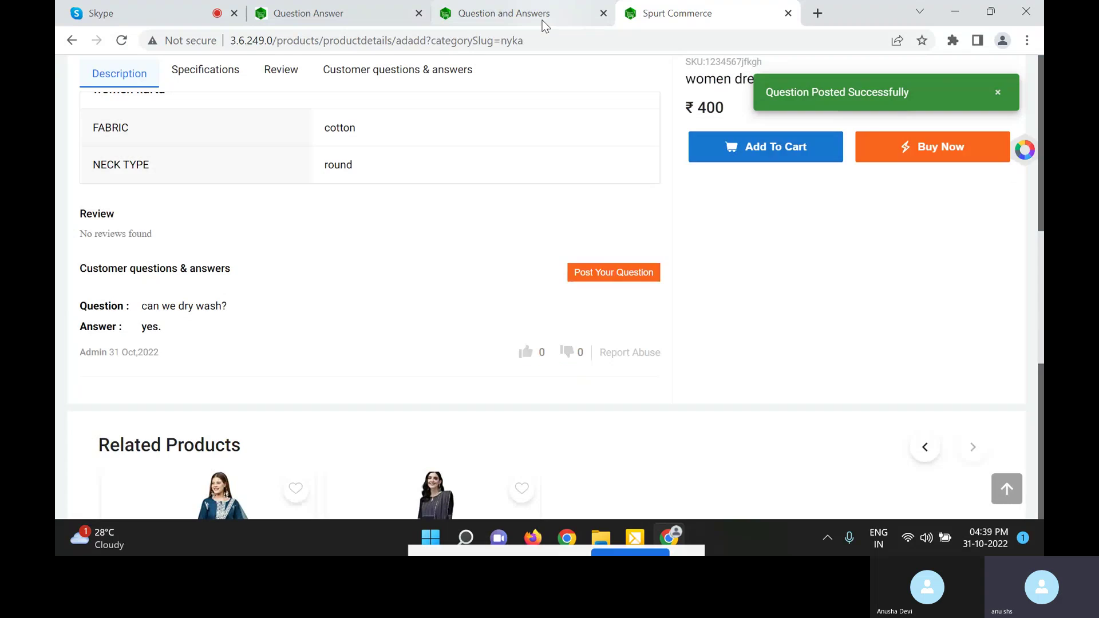
# On the reloaded admin page, answer 'can we machine wash' with 'yes' as the default answer.
pyautogui.click(505, 12)
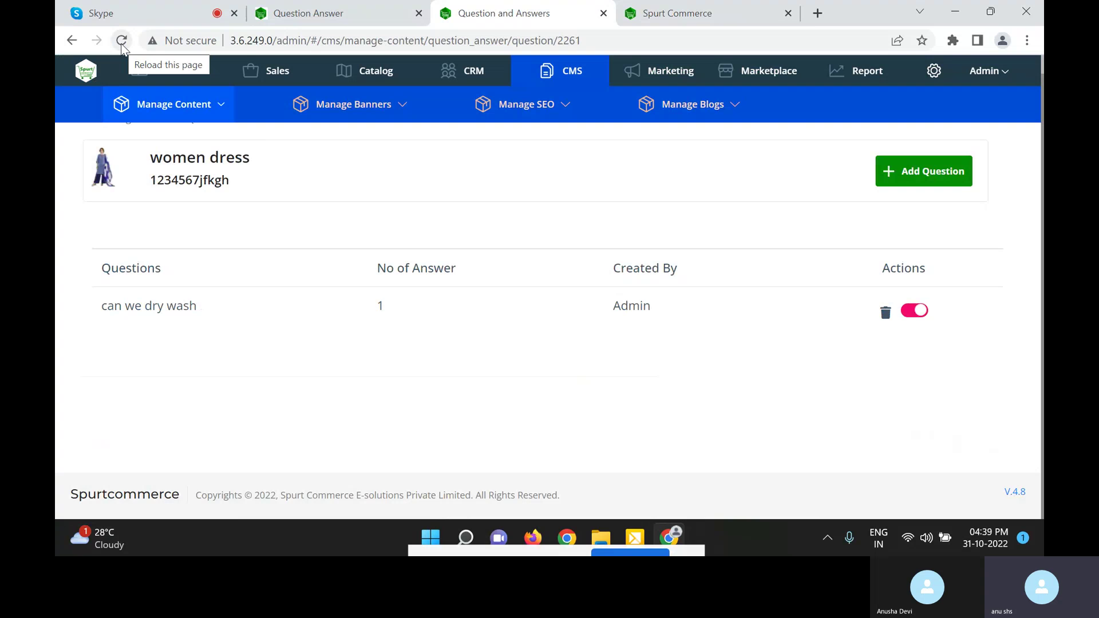
pyautogui.click(122, 40)
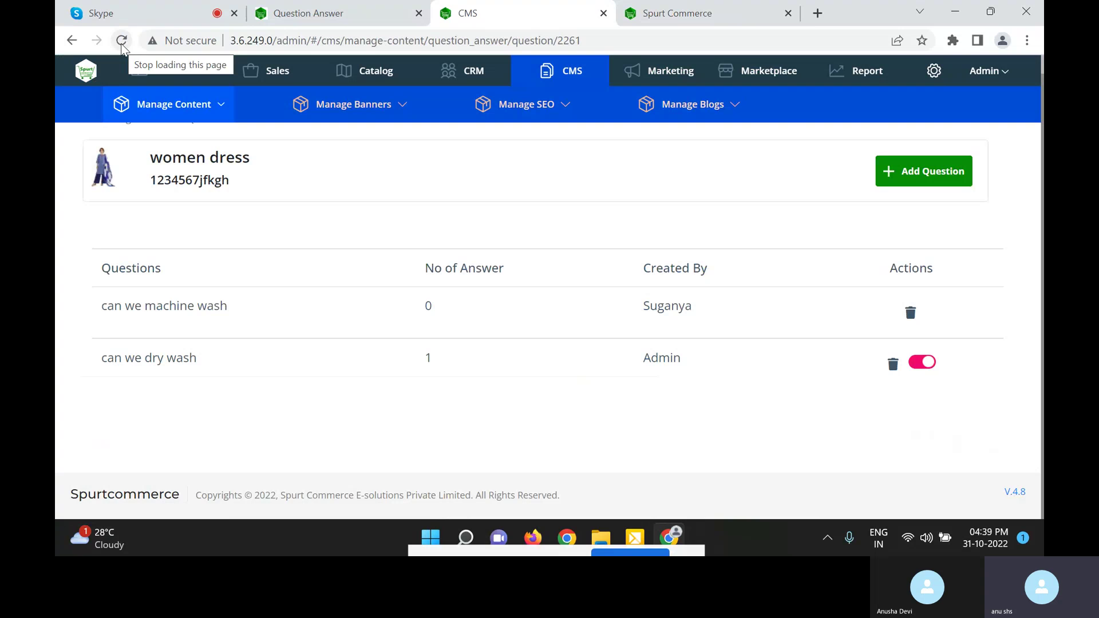
pyautogui.click(223, 312)
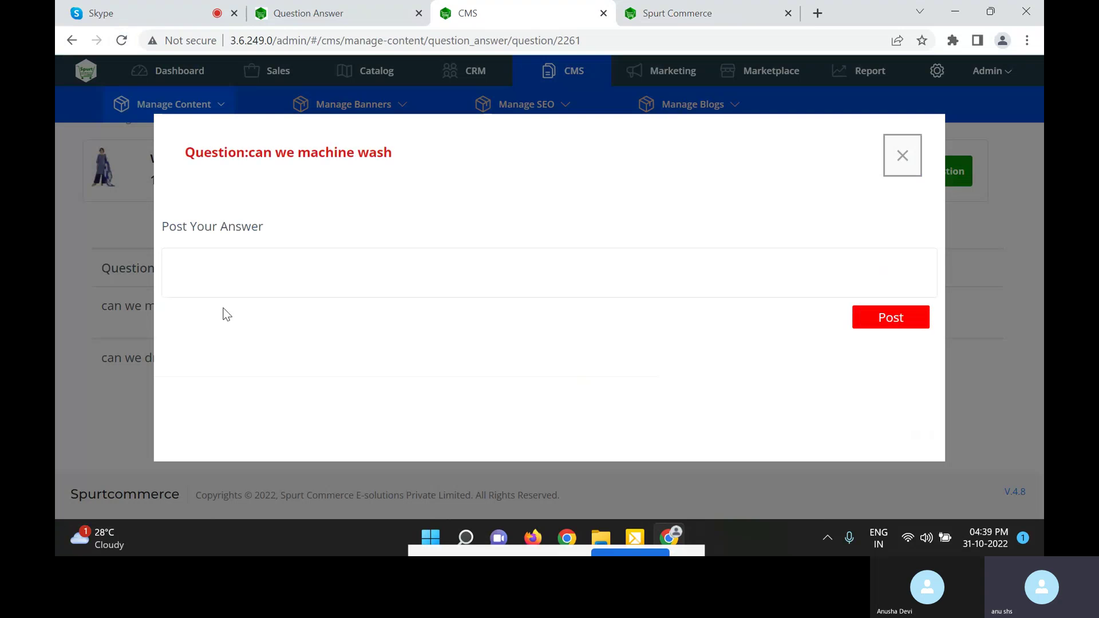
pyautogui.click(218, 273)
pyautogui.write('y')
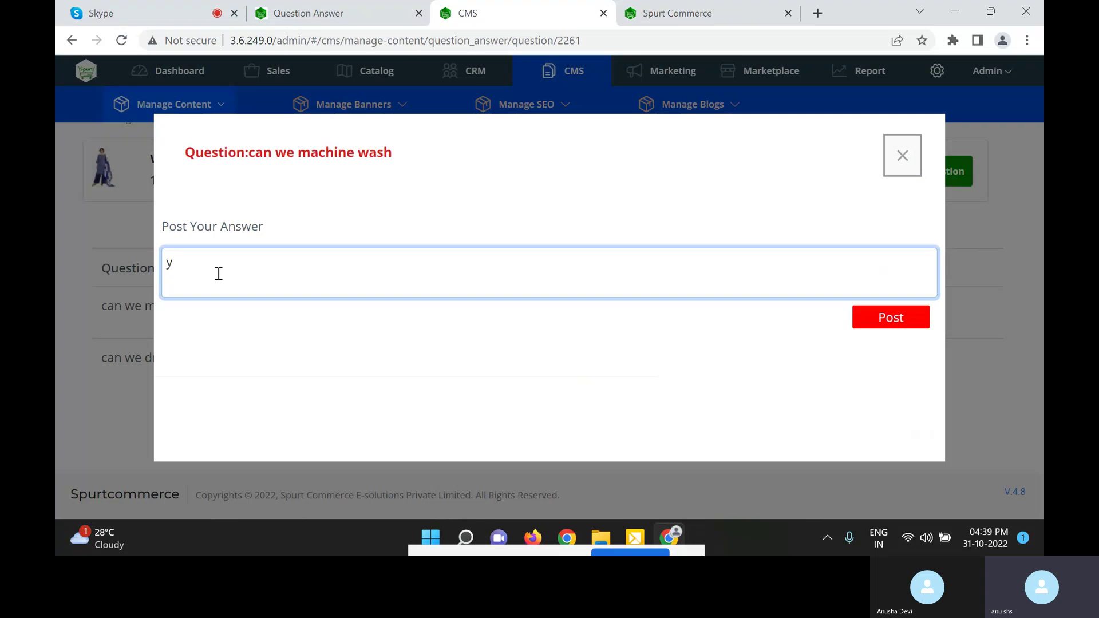
pyautogui.write('es')
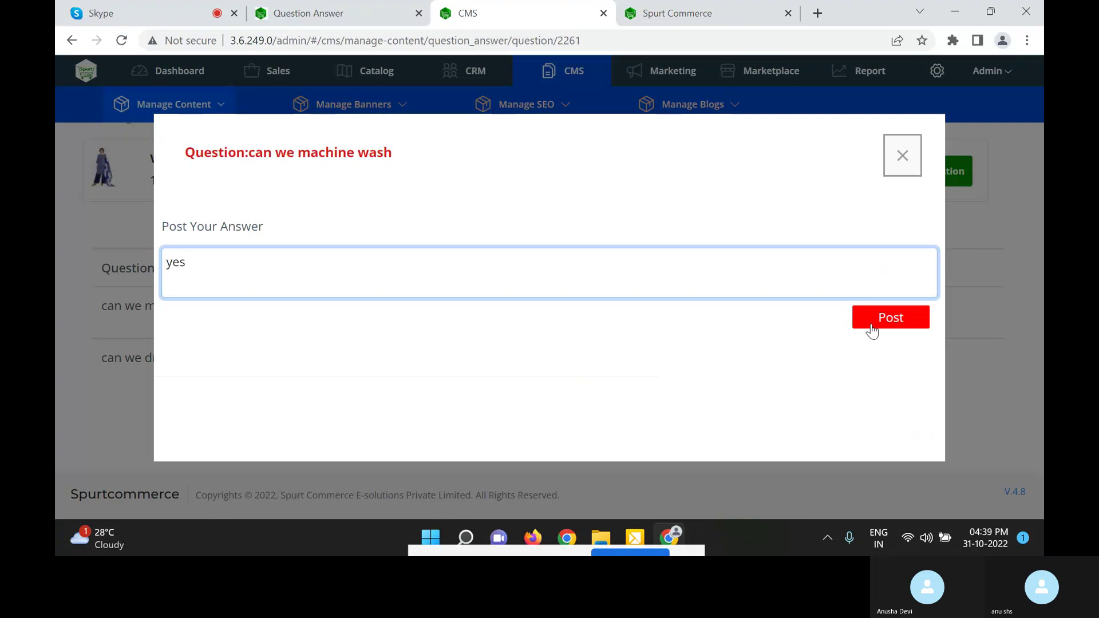
pyautogui.click(891, 318)
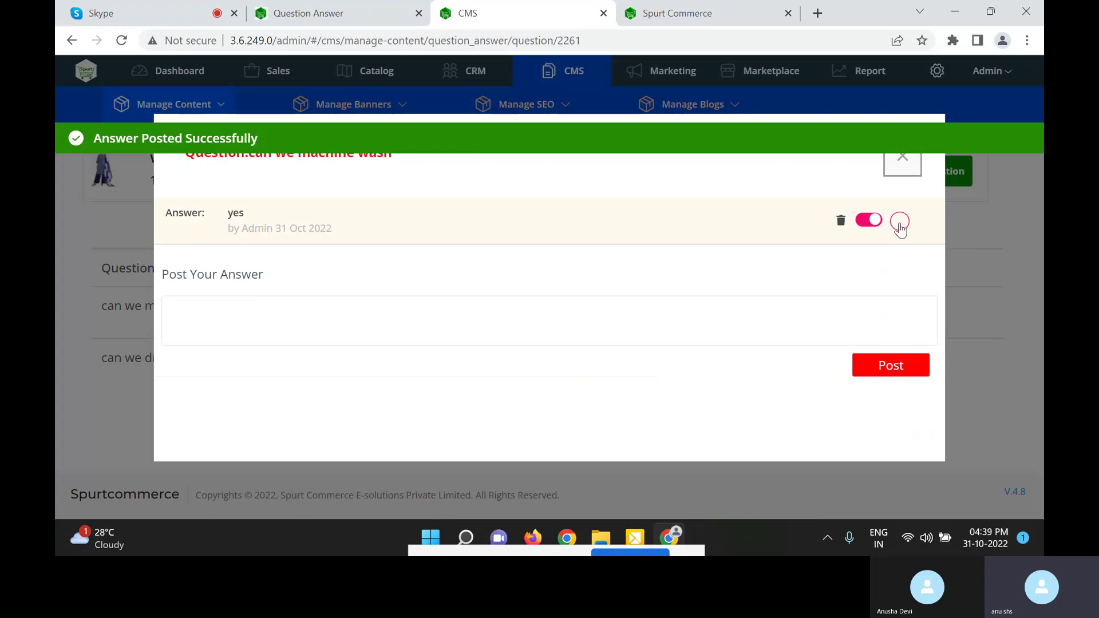
pyautogui.click(900, 223)
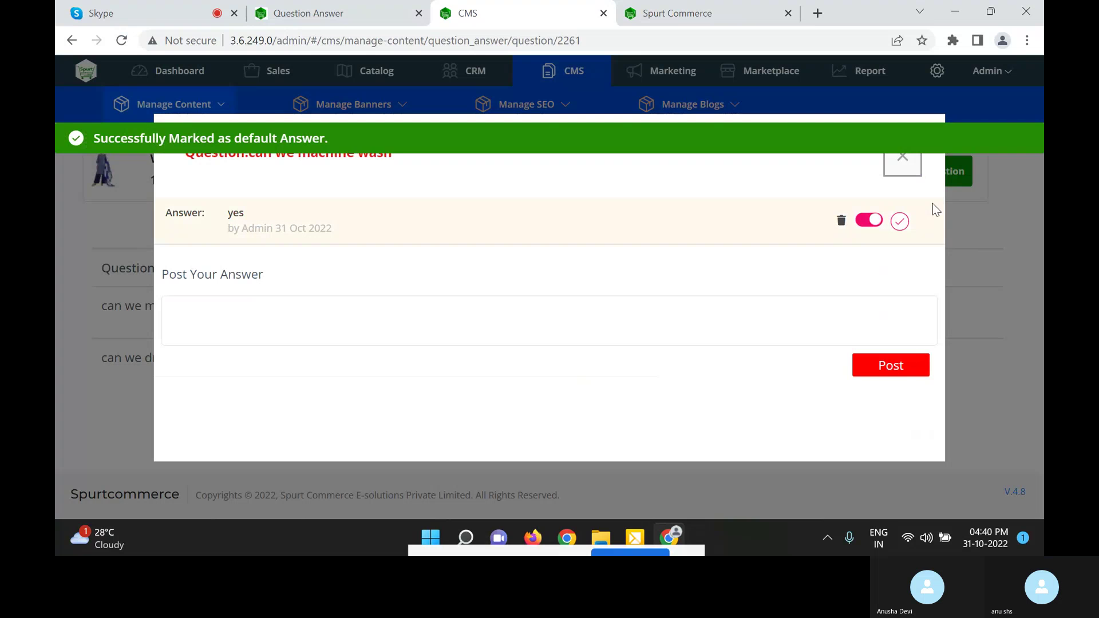
pyautogui.click(908, 166)
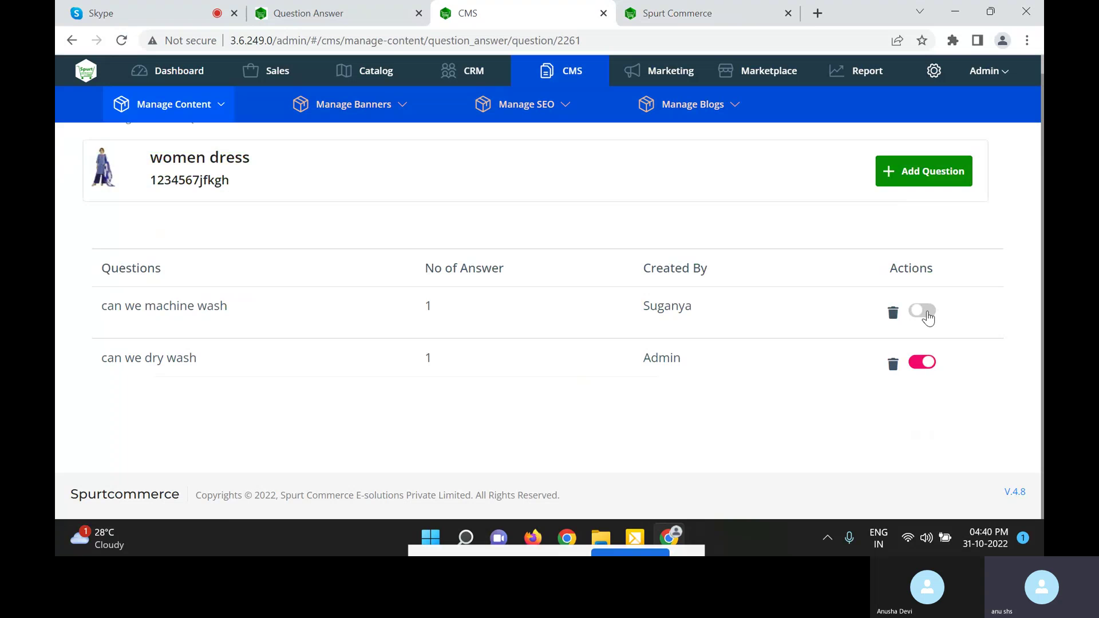
# Enable the machine-wash question and reload the women dress storefront page.
pyautogui.click(924, 312)
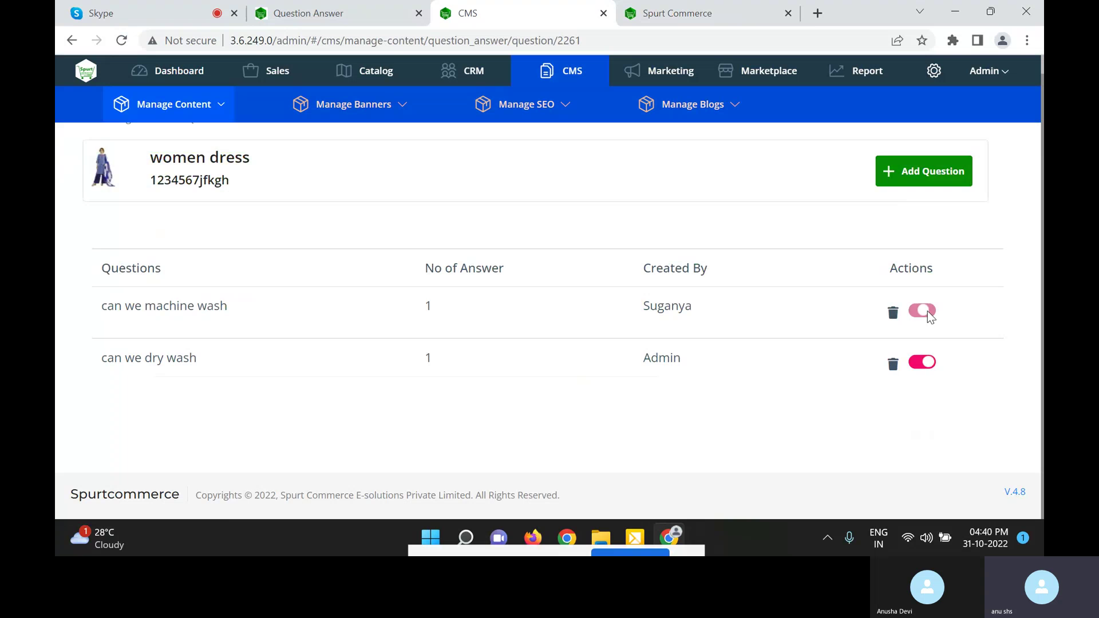
pyautogui.click(677, 14)
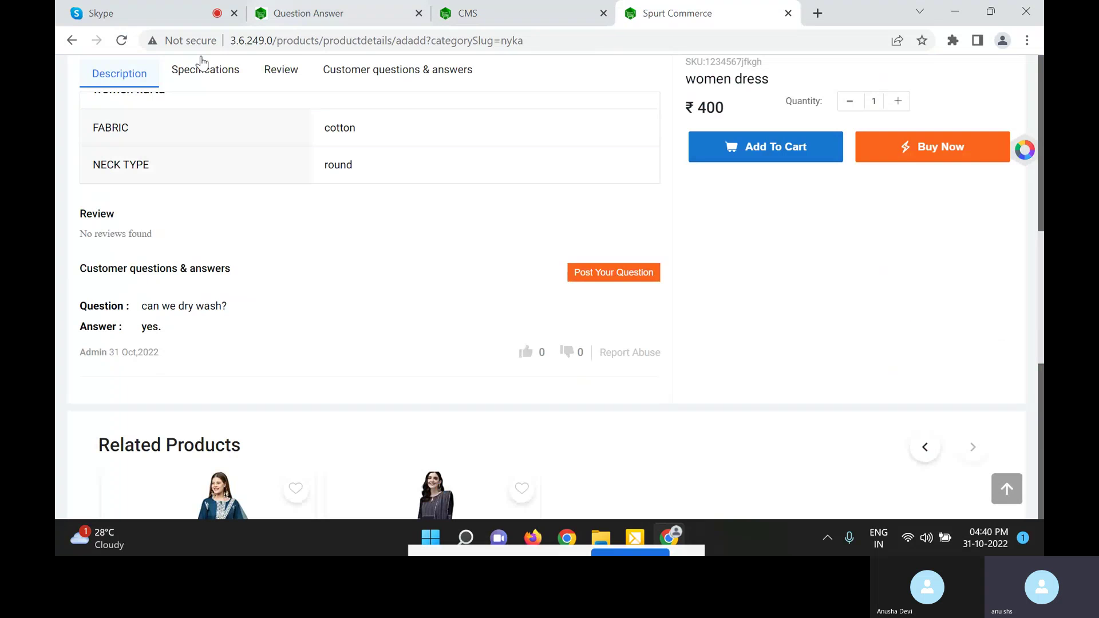
pyautogui.click(123, 42)
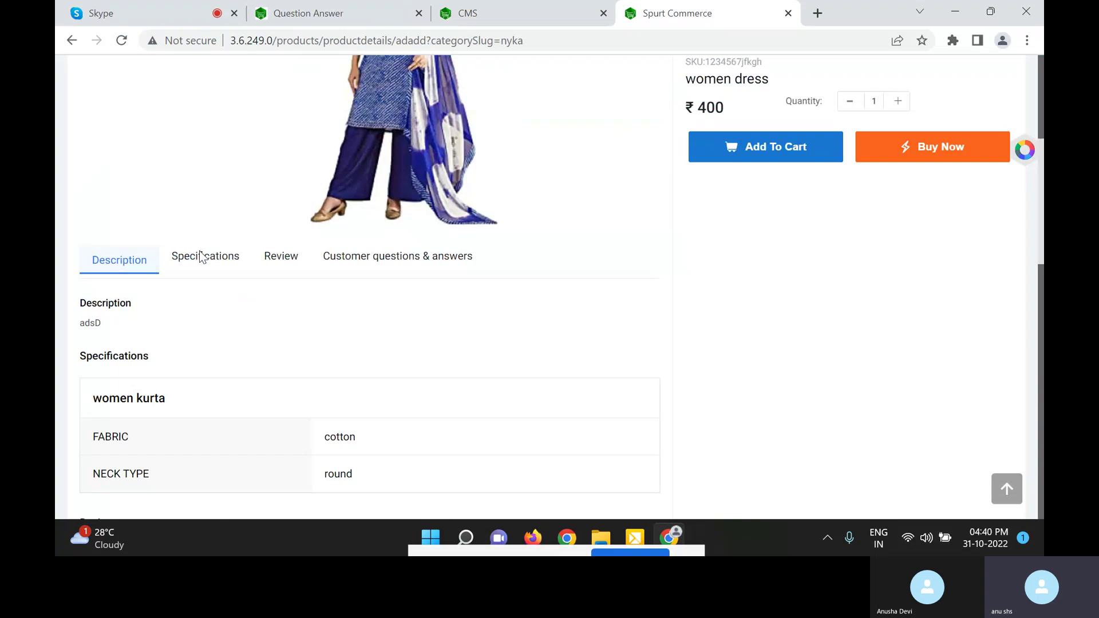
pyautogui.scroll(-3, 202, 256)
pyautogui.scroll(-3, 200, 252)
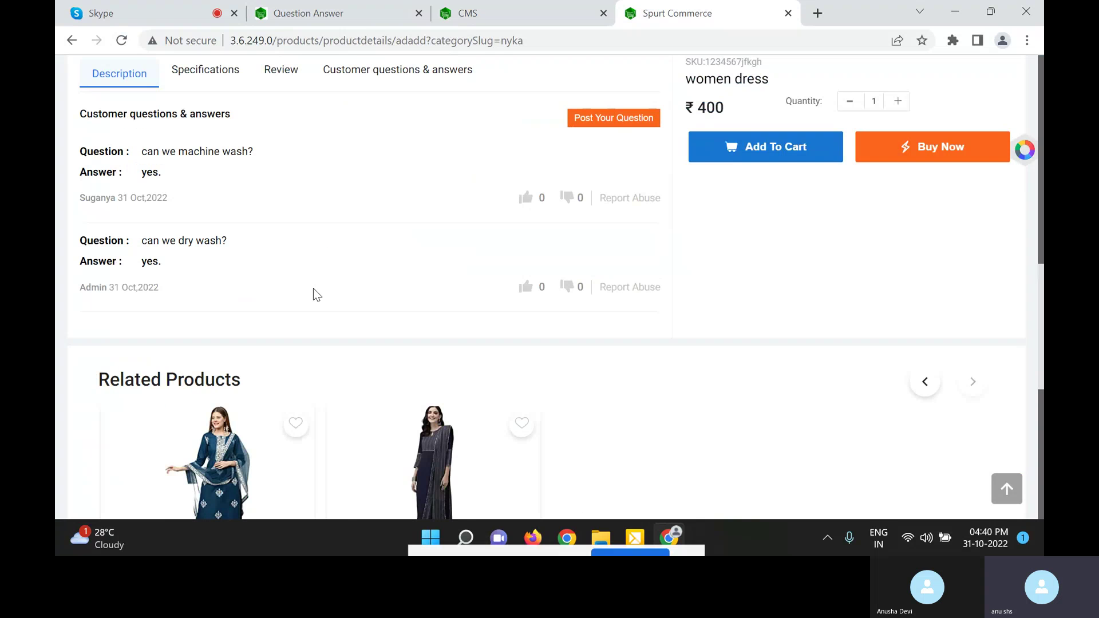
pyautogui.scroll(5, 313, 292)
pyautogui.scroll(5, 314, 292)
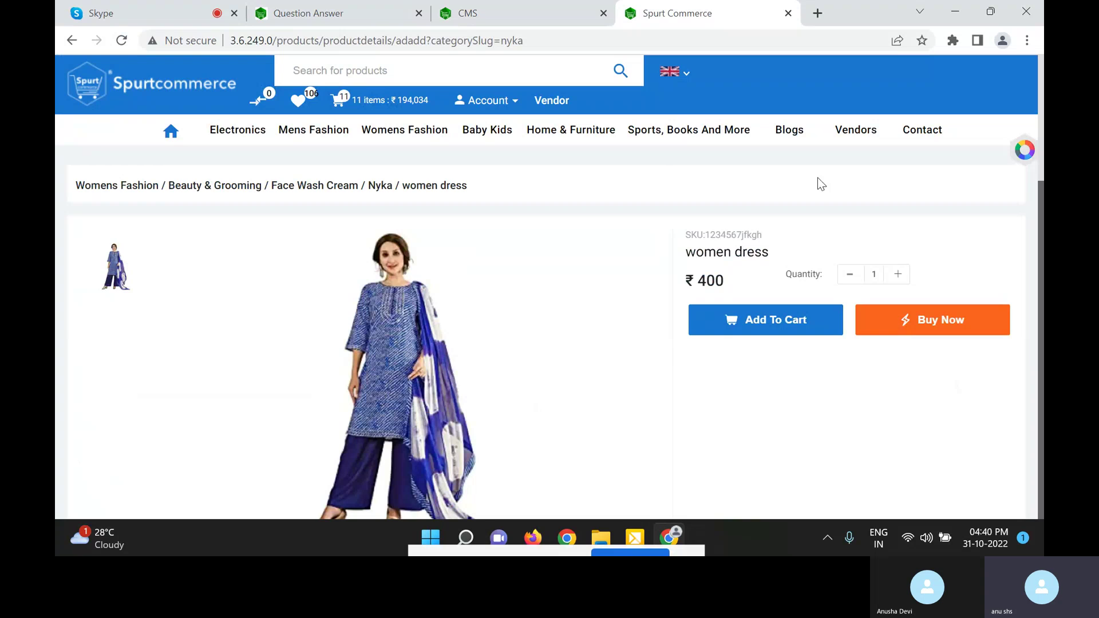